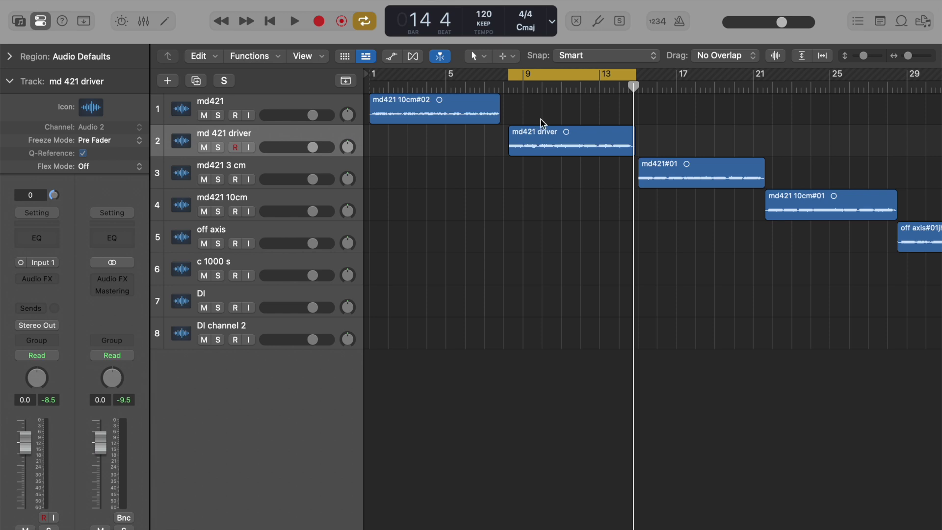
- Insert Eventide's EChannel plug-in on the md 421 driver track and reposition its window higher over the arrangement
click(253, 136)
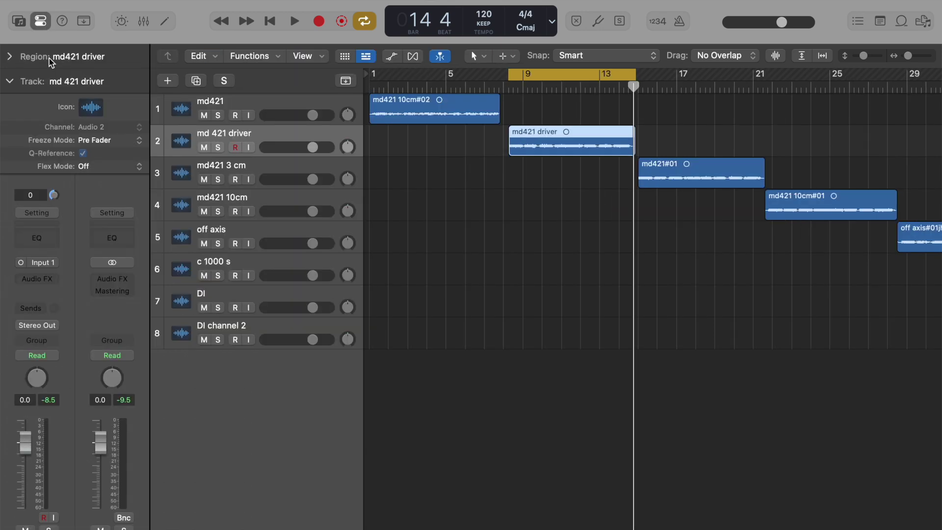
click(37, 282)
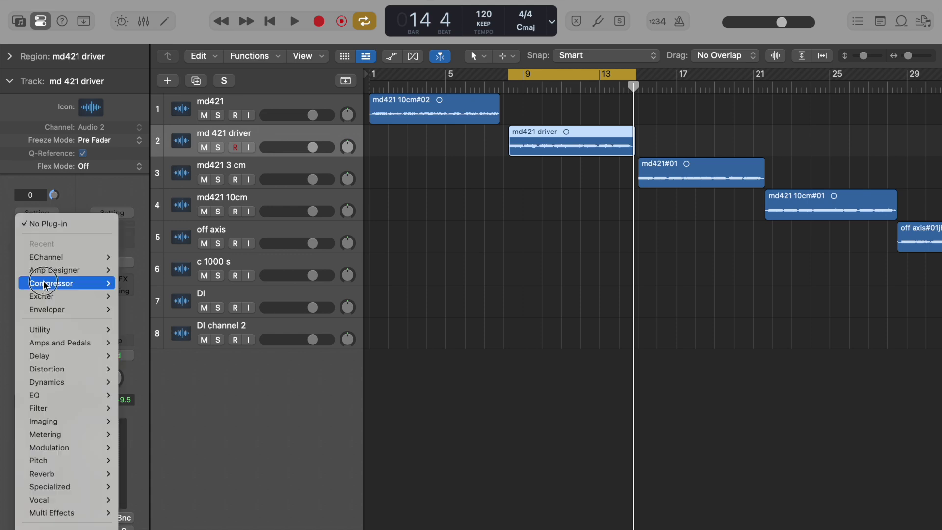
mouse_move(66, 526)
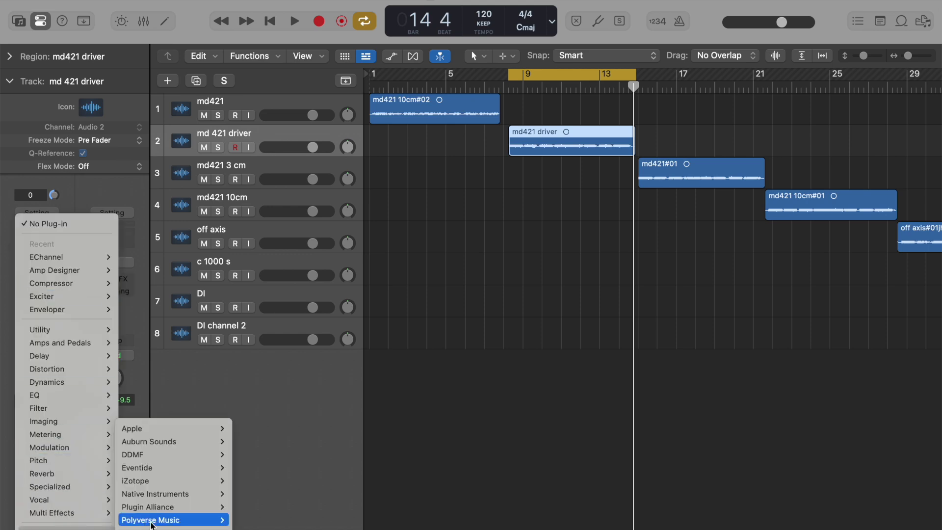
mouse_move(211, 467)
mouse_move(256, 457)
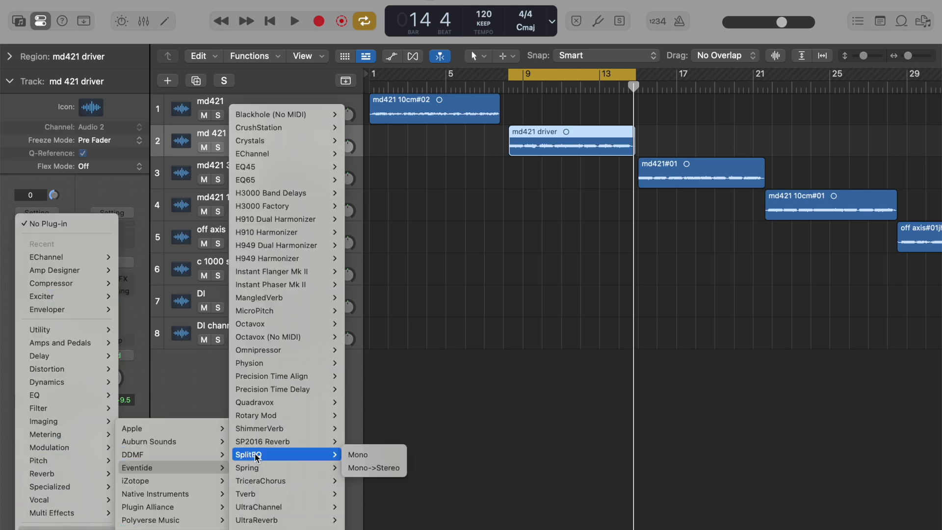
click(247, 154)
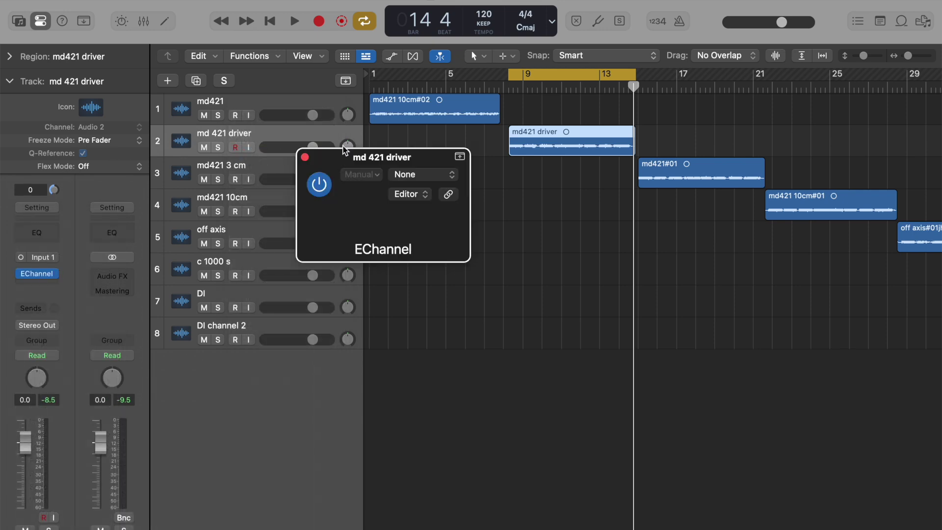
click(497, 155)
drag(496, 156, 407, 17)
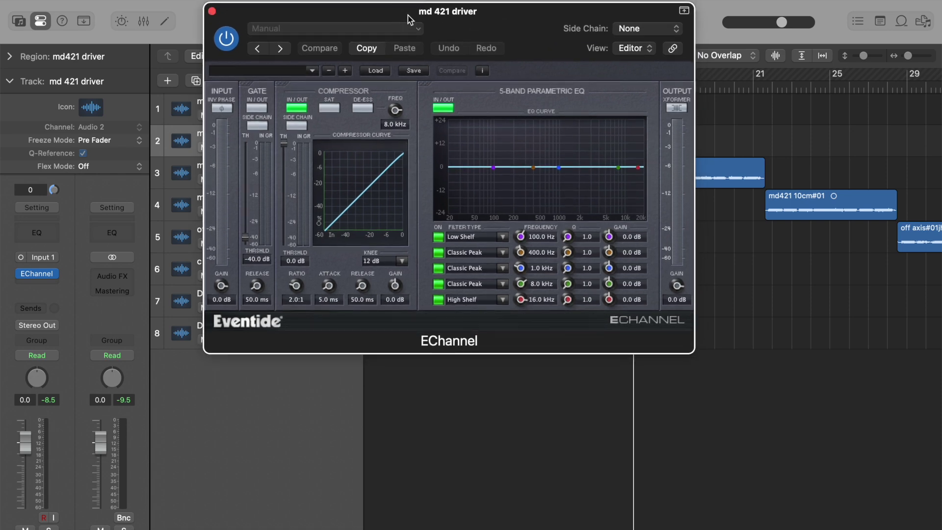
- Bypass EChannel's compressor and 5-band parametric EQ sections
click(253, 91)
click(486, 92)
click(367, 84)
click(268, 87)
click(299, 108)
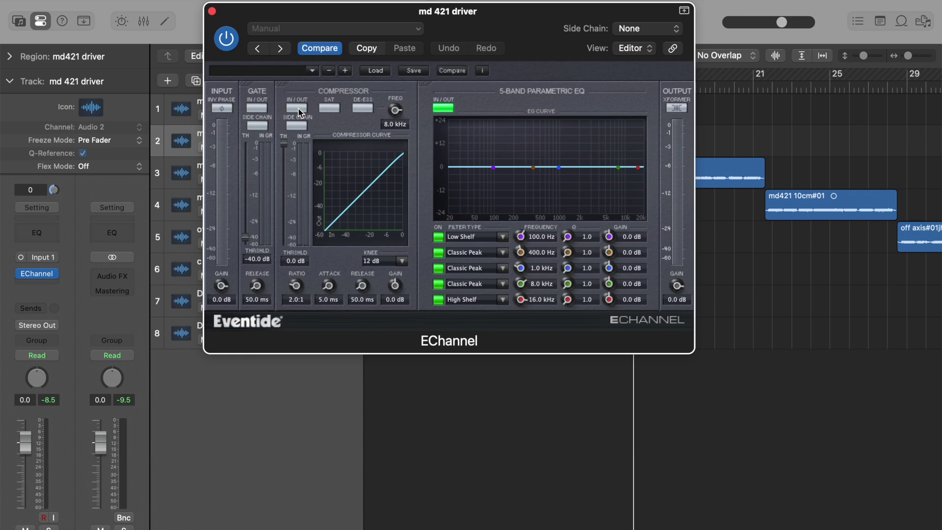
click(539, 97)
click(222, 90)
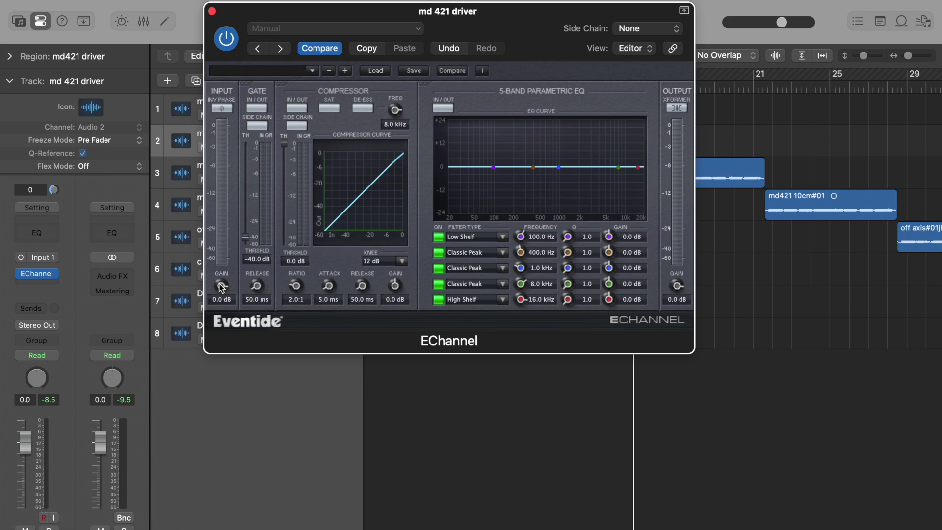
- Play the driver recording, enable the gate, and set its threshold to -18.9 dB and release to 236.7 ms
click(264, 98)
key(space)
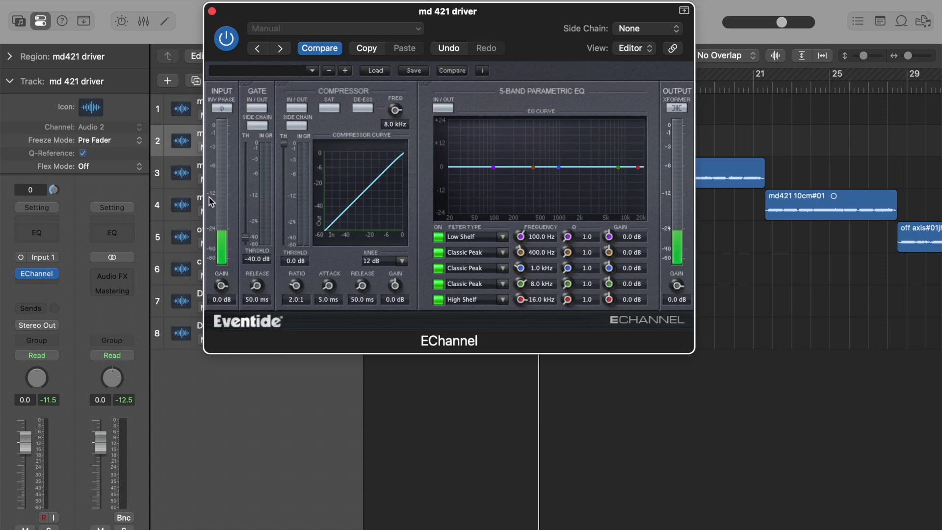
click(262, 107)
drag(245, 238, 249, 214)
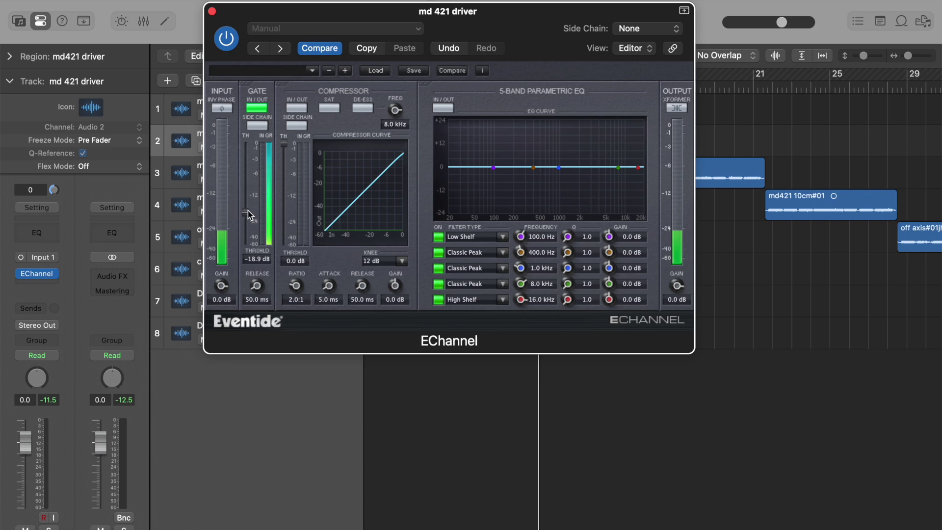
click(265, 93)
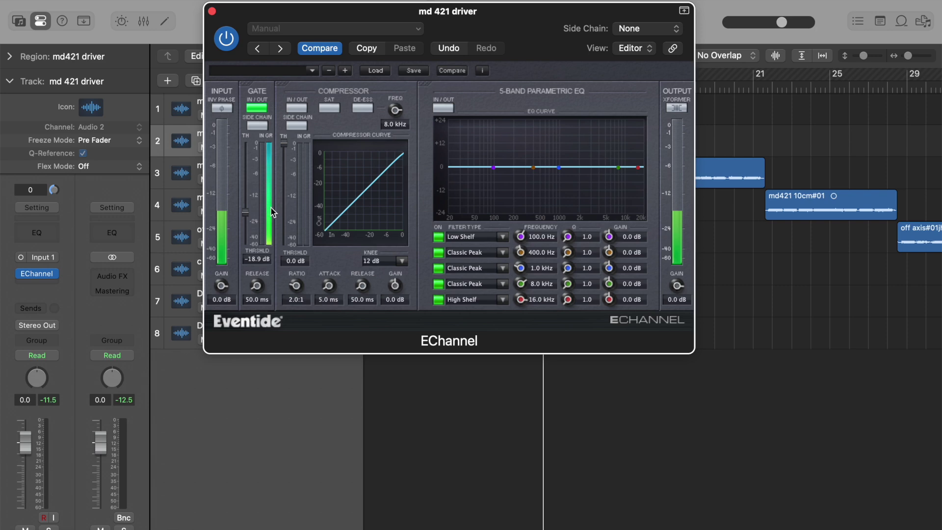
mouse_move(256, 286)
mouse_down()
mouse_move(260, 303)
mouse_move(260, 244)
mouse_move(240, 292)
mouse_move(242, 280)
mouse_move(257, 286)
mouse_move(255, 303)
mouse_up()
drag(256, 290, 236, 231)
- Enable the compressor and lower its threshold to -27.0 dB
click(327, 96)
drag(285, 144, 283, 209)
click(299, 108)
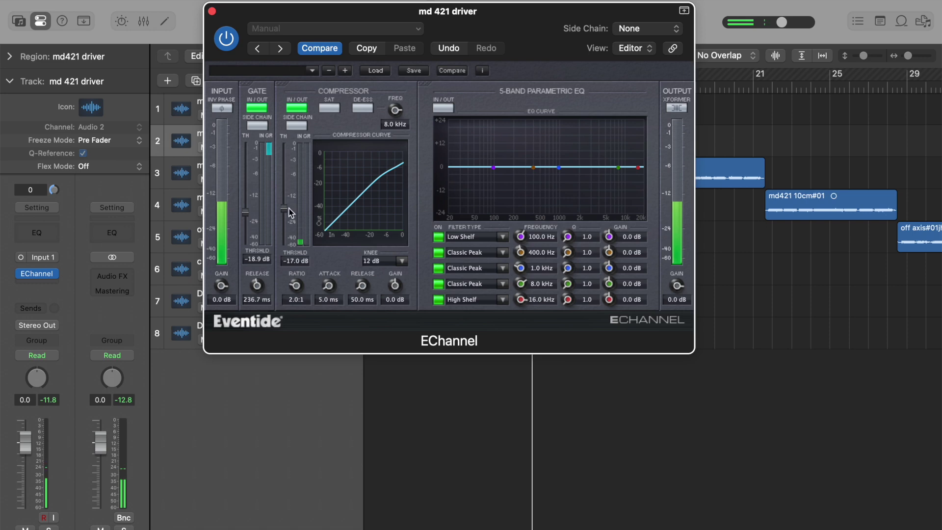
drag(284, 209, 288, 221)
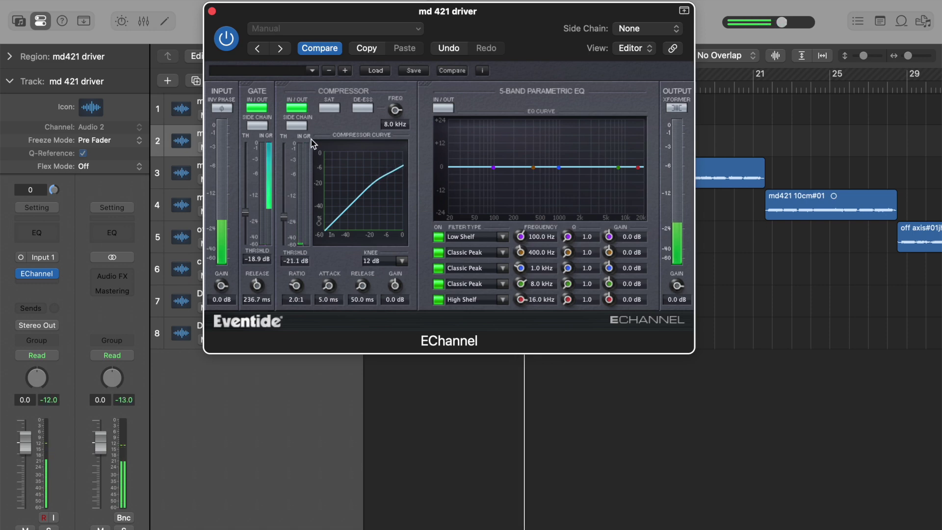
drag(285, 212, 287, 224)
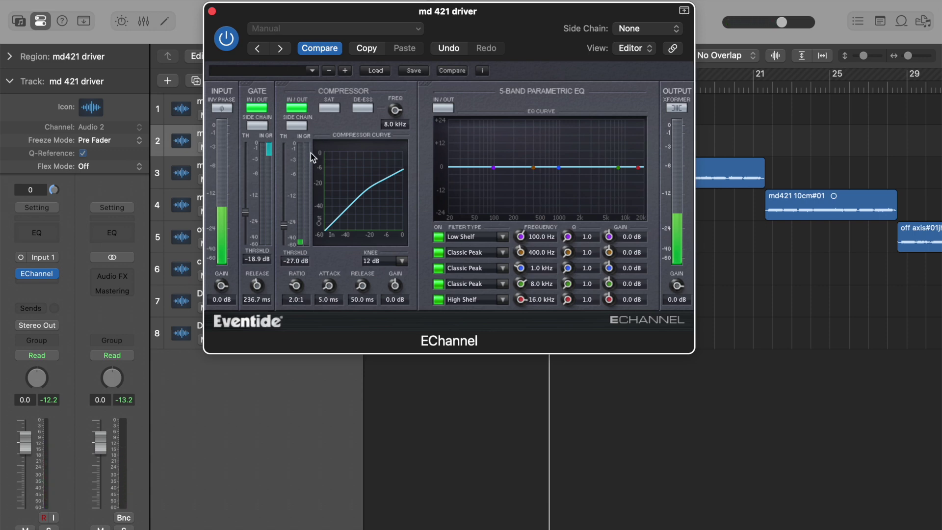
- Try a 24 dB compressor knee, settle on 0 dB, and turn on the compressor's saturation
click(383, 261)
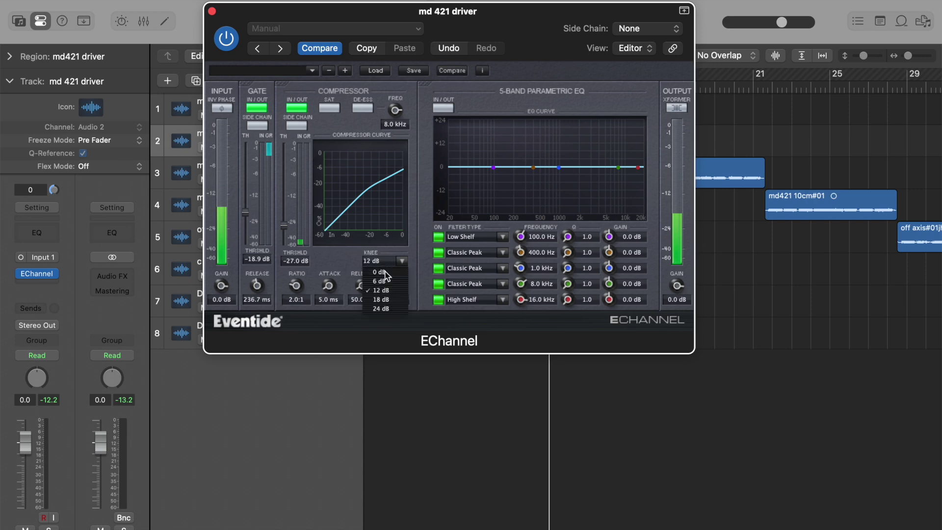
click(386, 309)
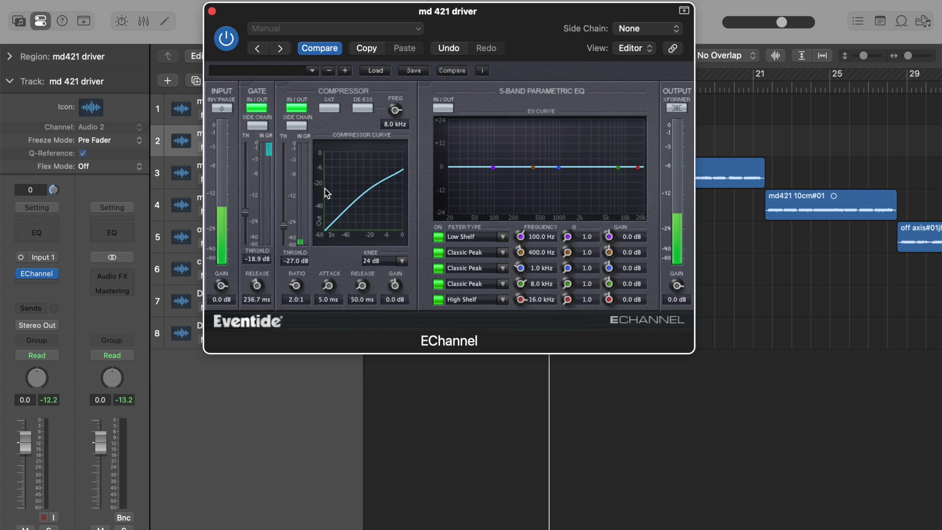
click(390, 262)
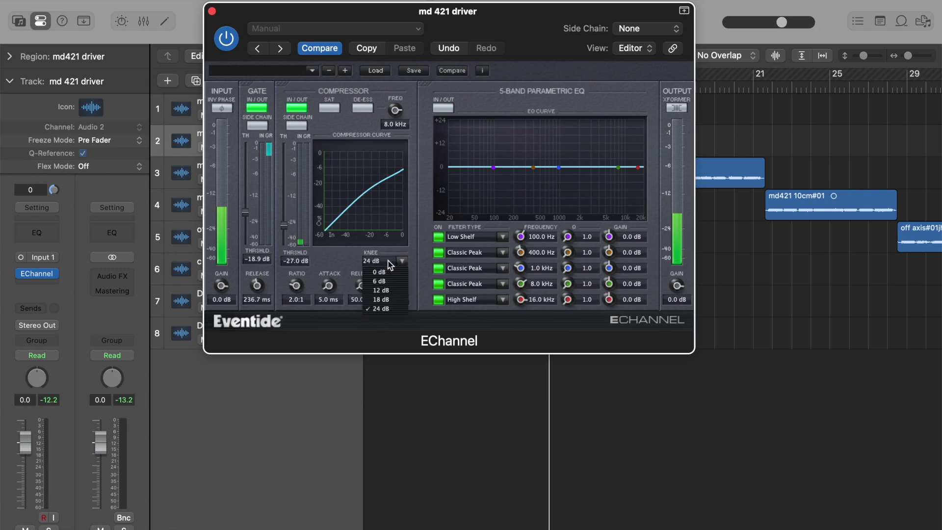
click(383, 272)
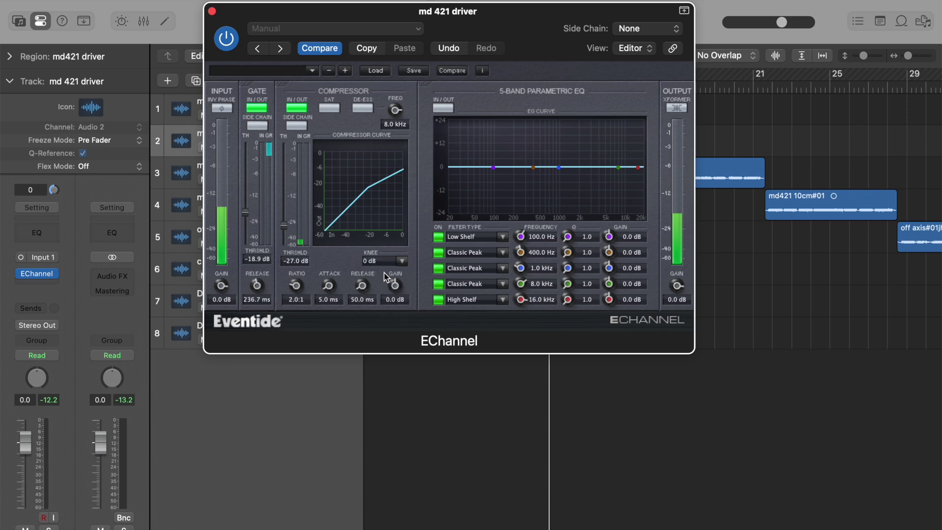
click(330, 109)
click(327, 93)
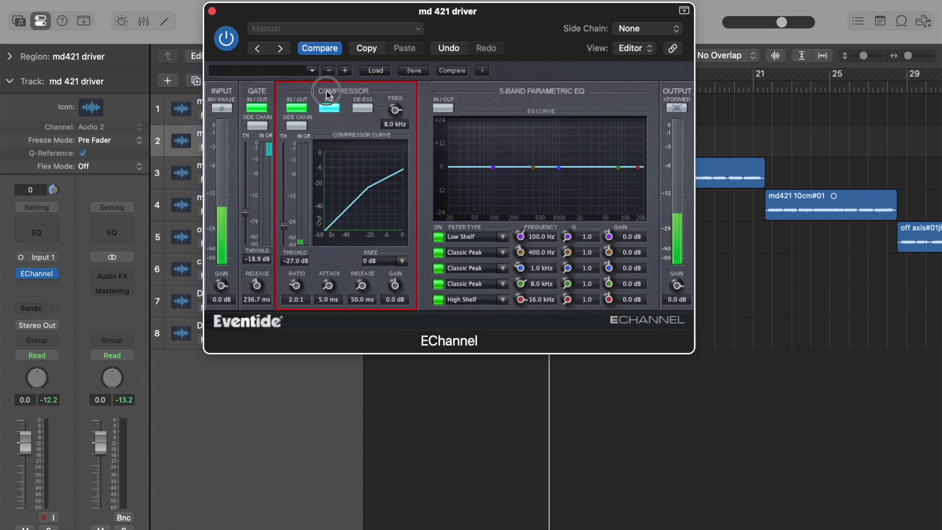
click(534, 92)
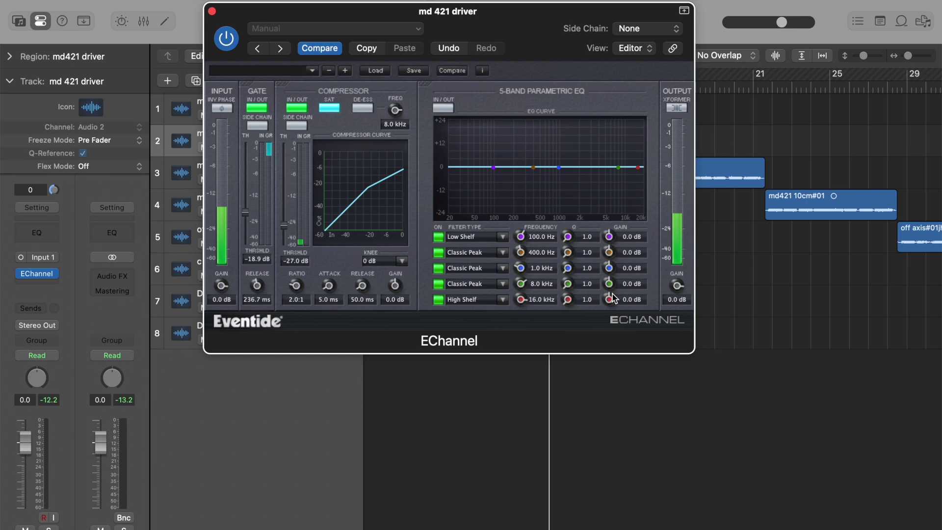
- Switch to the Sound on Sound frequency chart image and examine the electric guitar's frequency range and subjective audio qualities
key(super+Tab)
key(super+Tab)
key(super+Tab)
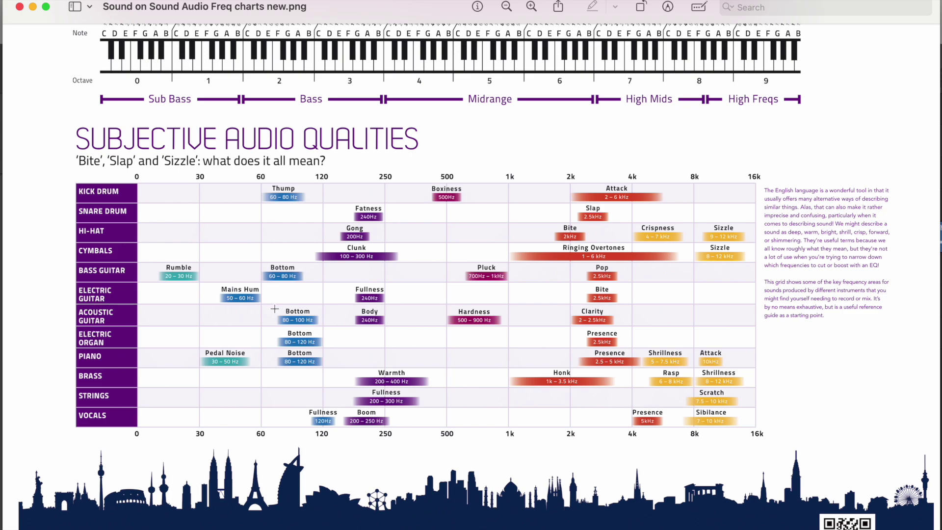
scroll(275, 308, up, 10)
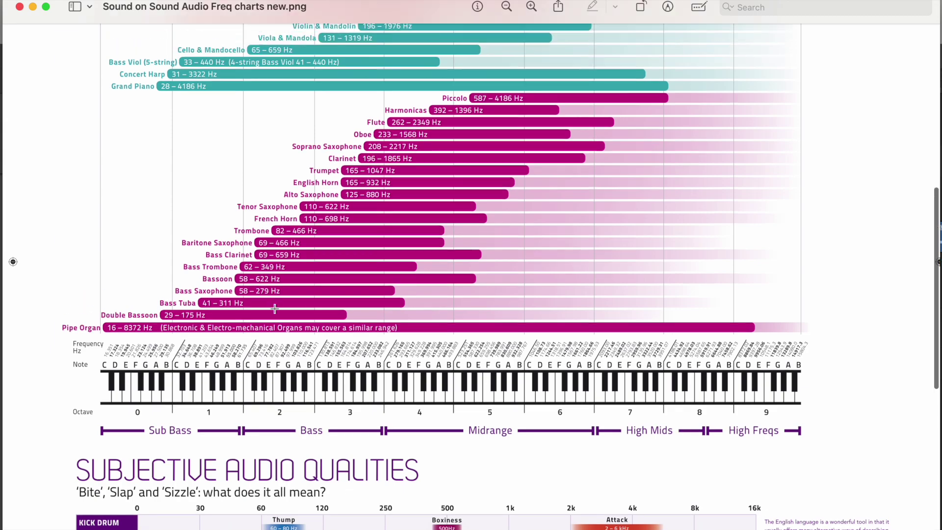
scroll(274, 308, up, 5)
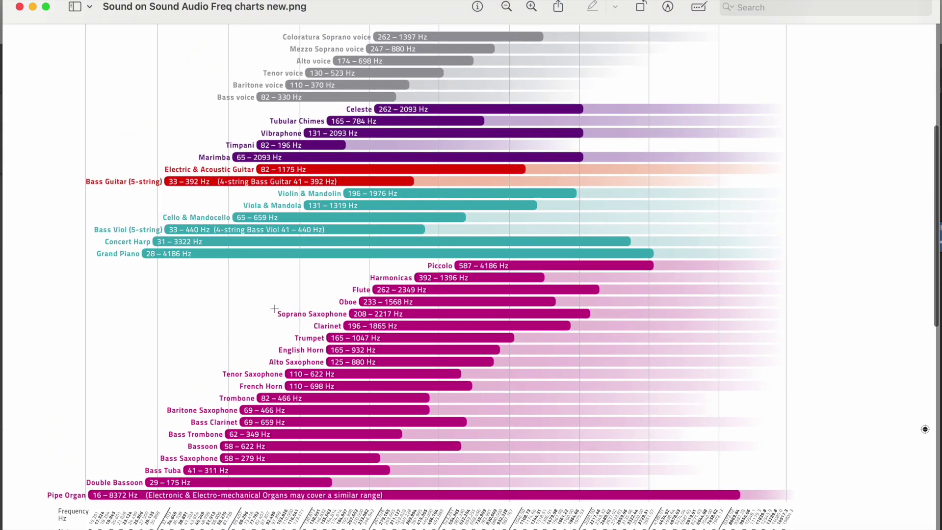
scroll(275, 308, down, 1)
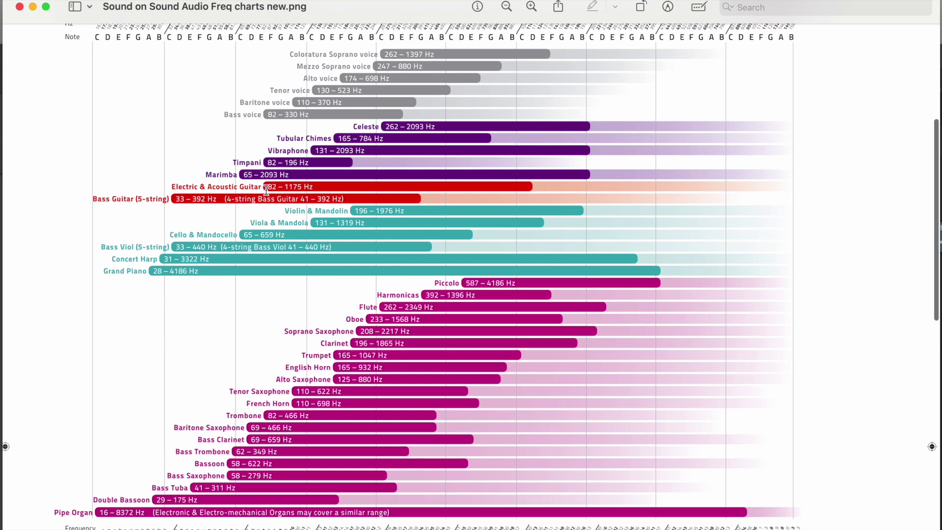
scroll(265, 188, down, 1)
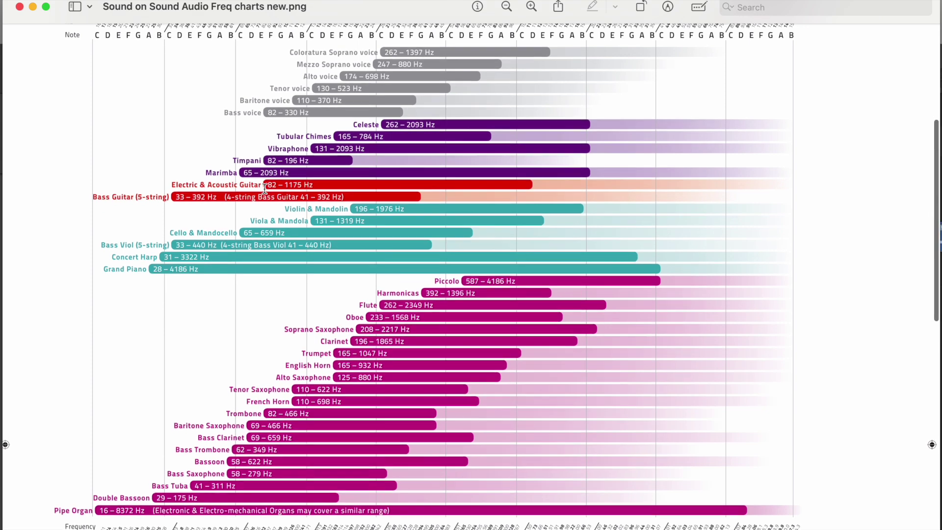
scroll(264, 187, down, 3)
scroll(264, 188, down, 10)
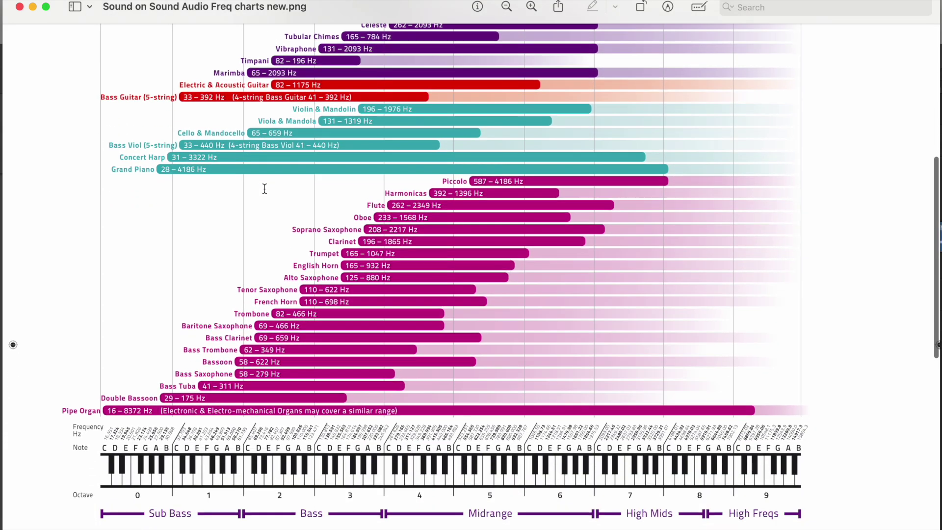
scroll(265, 188, down, 2)
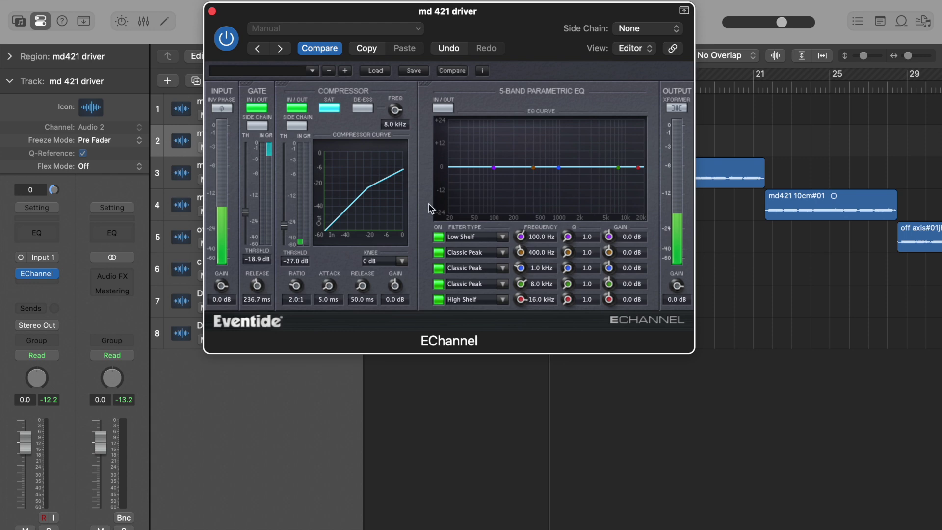
- Change the first EQ band to a 6dB/Oct Lo Cut at 81.0 Hz and enable the parametric EQ
click(470, 238)
click(498, 248)
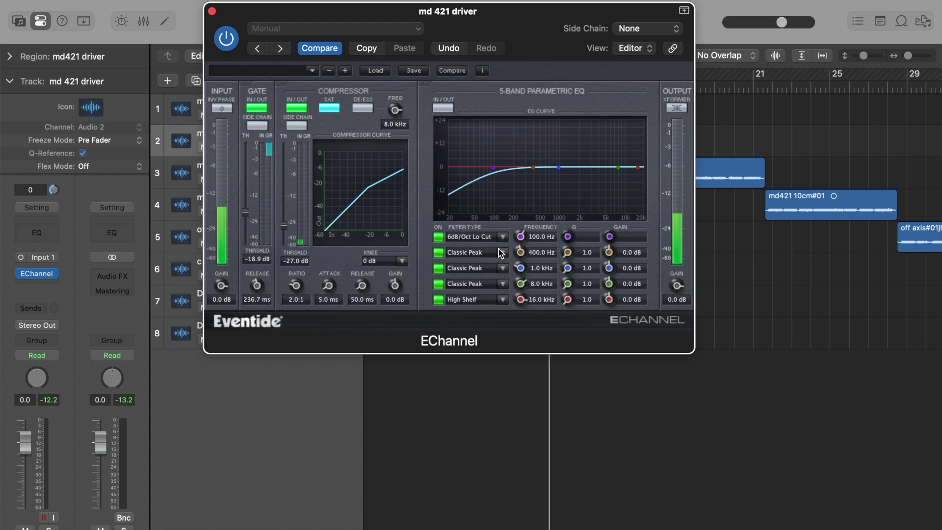
drag(526, 241, 525, 248)
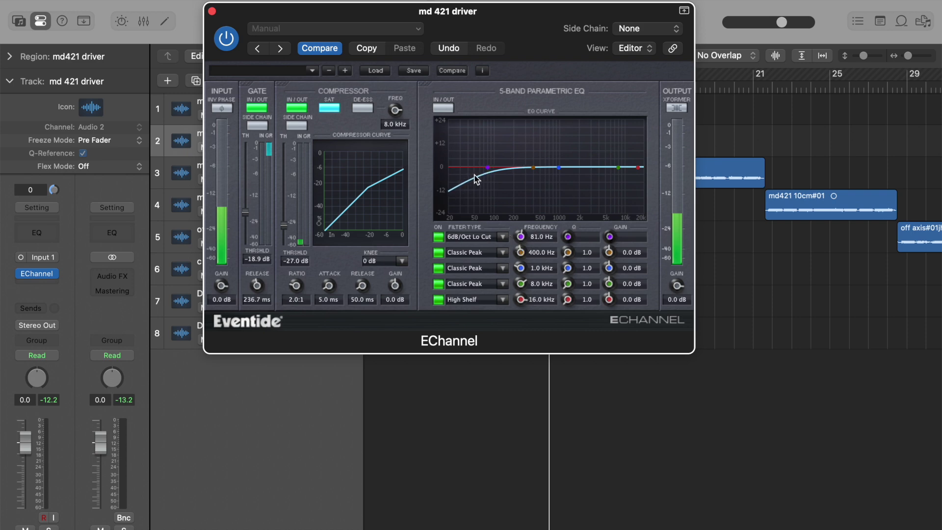
click(443, 107)
- Consult the frequency chart for the guitar's bite and set the third EQ band to 2.5 kHz with 2.8 dB gain
key(super+Tab)
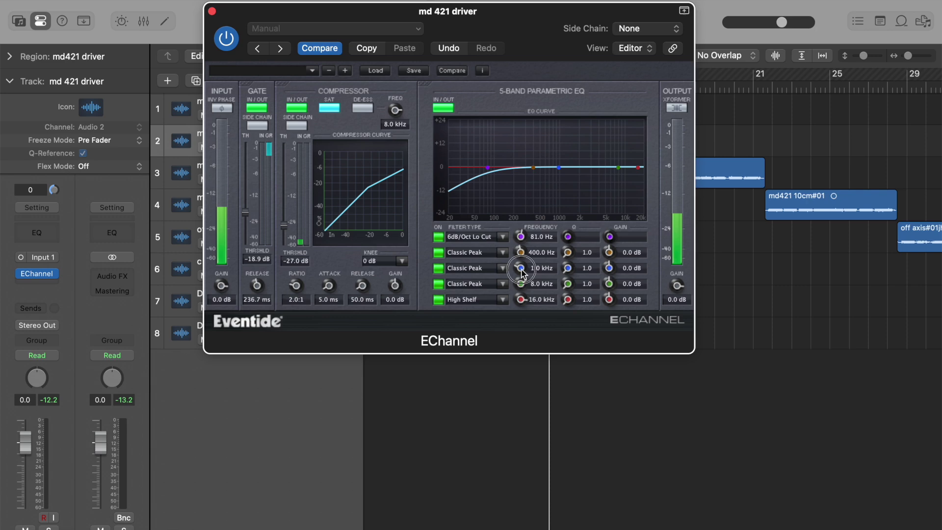
drag(529, 273, 526, 221)
click(611, 274)
drag(612, 273, 615, 265)
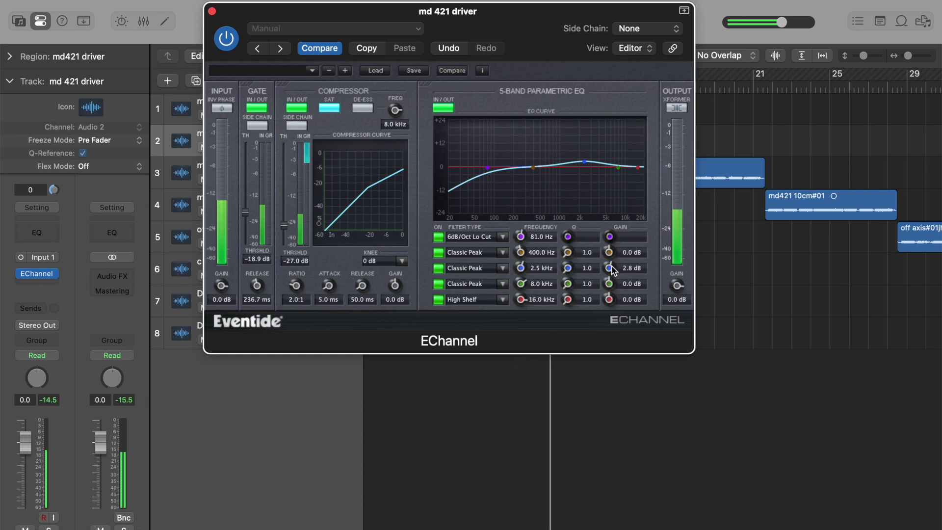
- Set the third EQ band's gain to -3.0 dB and toggle the band off and on to compare
click(614, 270)
drag(614, 270, 613, 289)
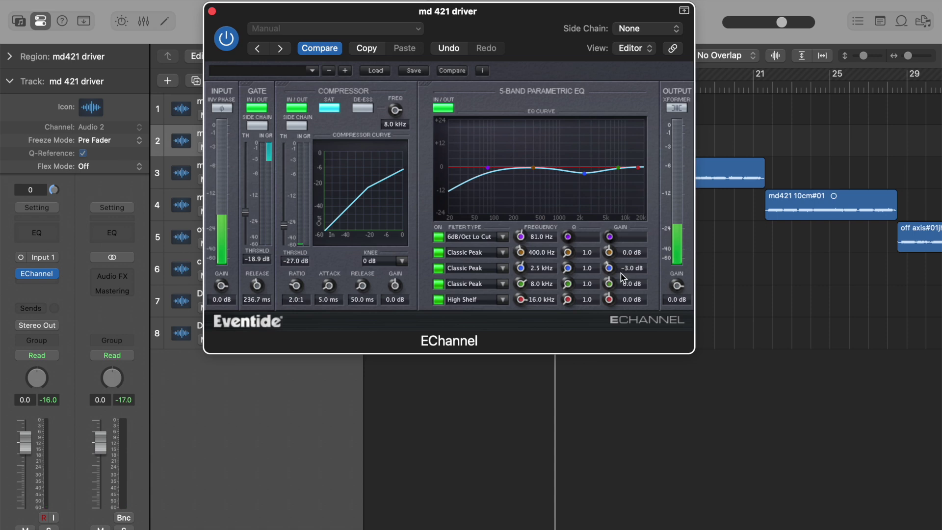
click(438, 269)
click(438, 269)
- Consult the frequency chart for the guitar's fullness, set the second EQ band to 246.1 Hz, and try its gain at 2.8 dB and -3.1 dB
key(super+Tab)
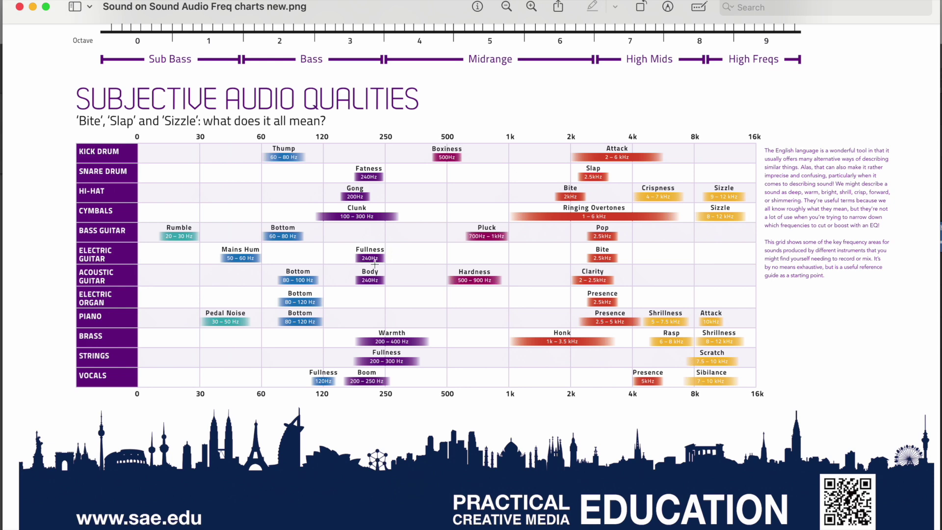
key(super+Tab)
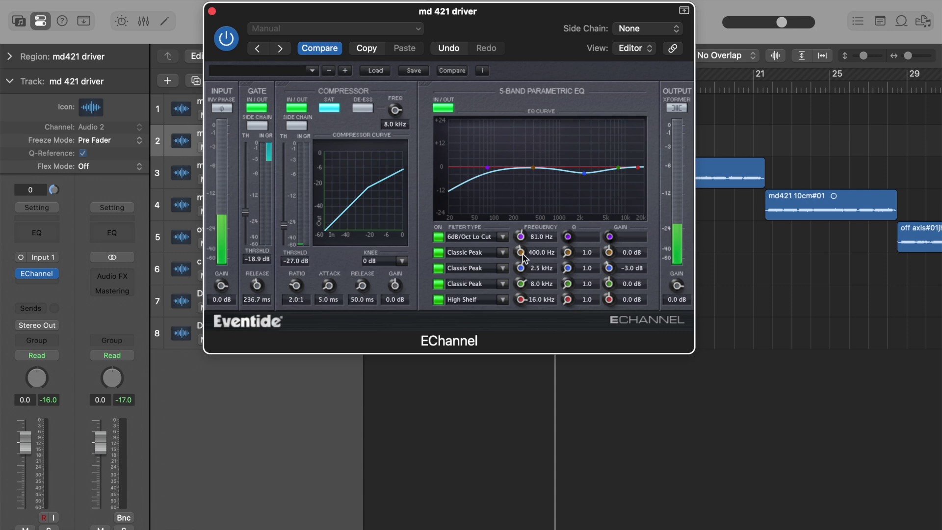
drag(524, 257, 523, 288)
drag(612, 251, 615, 254)
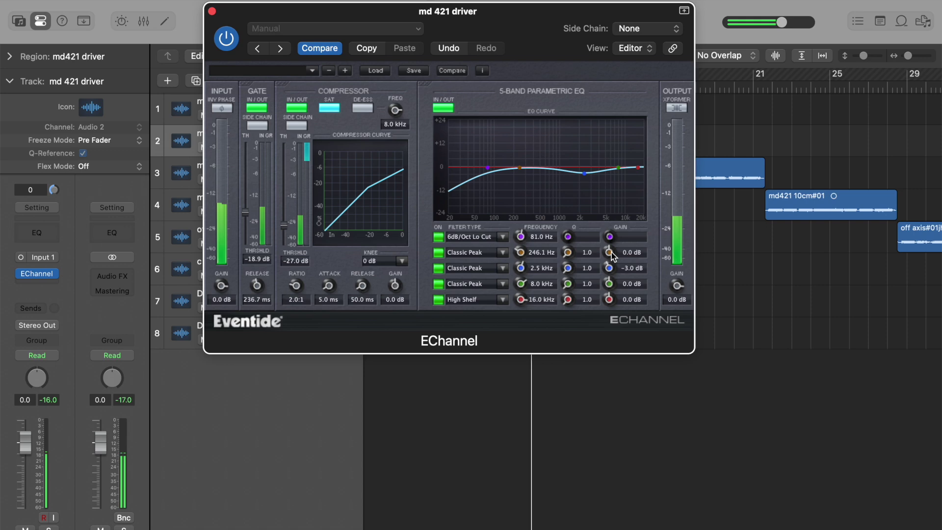
drag(613, 256, 612, 247)
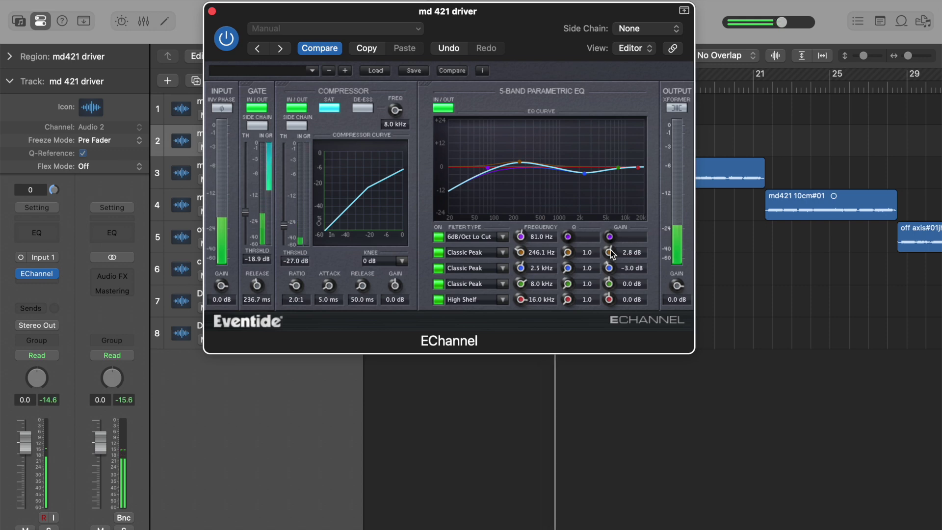
drag(610, 249, 611, 275)
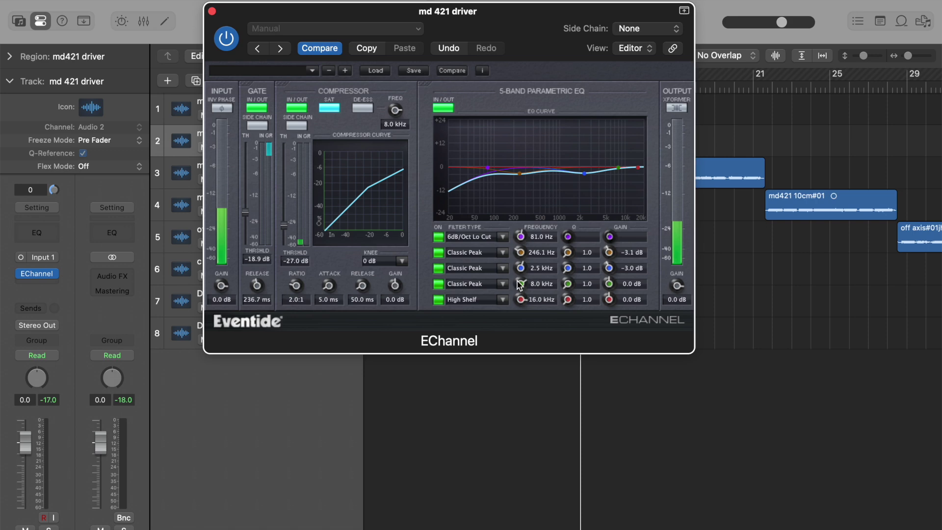
- Reset the gain of the third and second EQ bands to 0 dB
click(633, 267)
text(0)
key(Return)
click(631, 252)
click(630, 251)
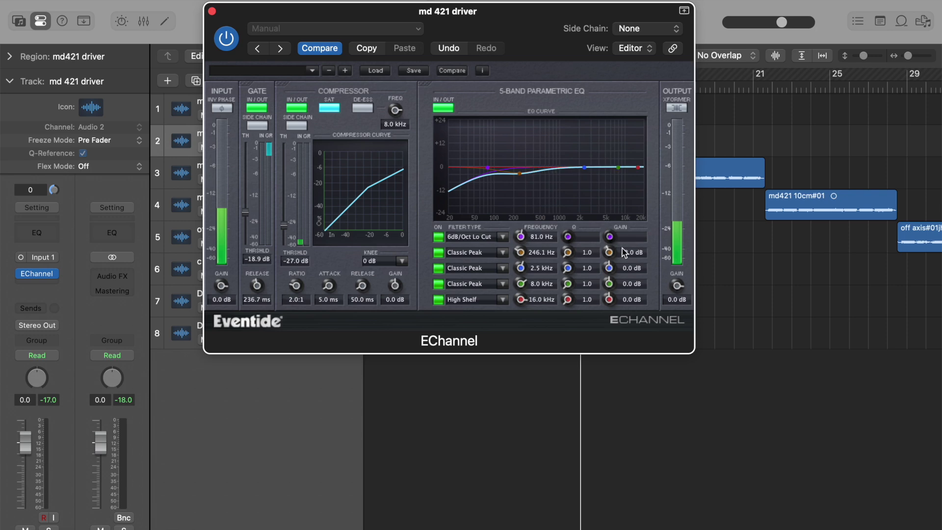
text(0)
key(Return)
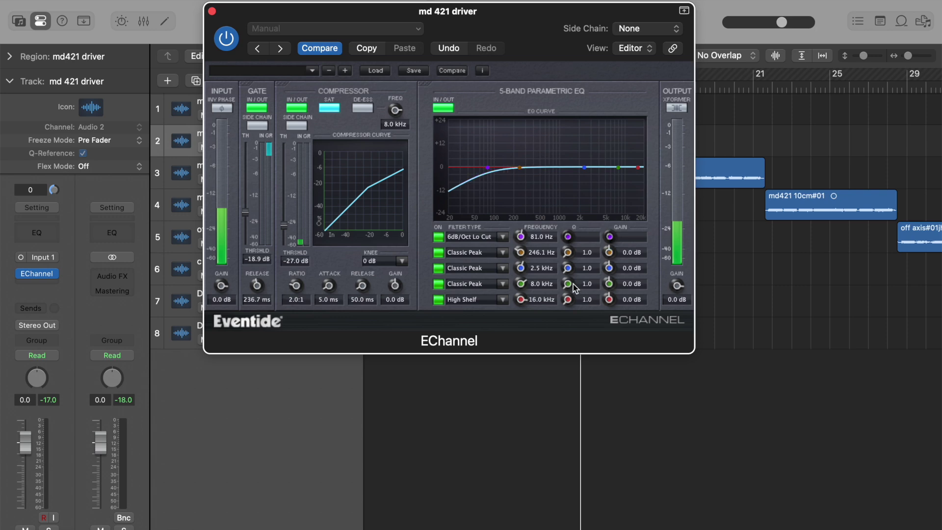
- Set the third EQ band's gain to 3.0 dB and raise its frequency to 6.2 kHz
click(626, 267)
click(628, 268)
text(3)
key(Return)
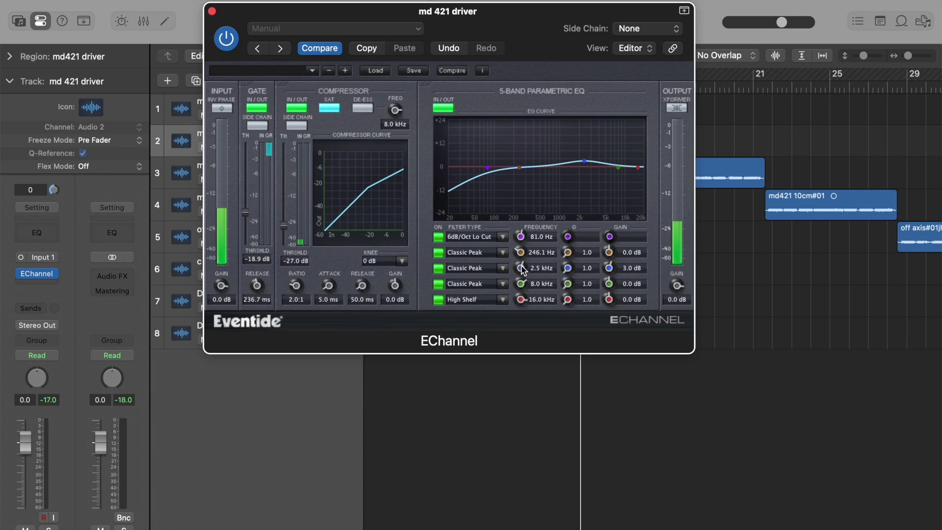
drag(522, 269, 530, 211)
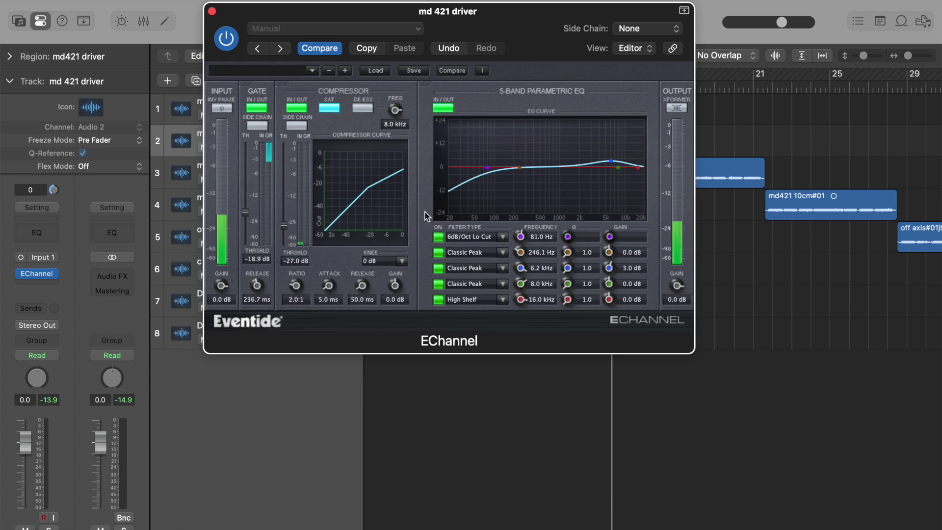
- Toggle the second EQ band, adjust the output gain and transformer switch, and close the EChannel window
click(438, 253)
drag(676, 284, 677, 278)
click(682, 108)
click(212, 12)
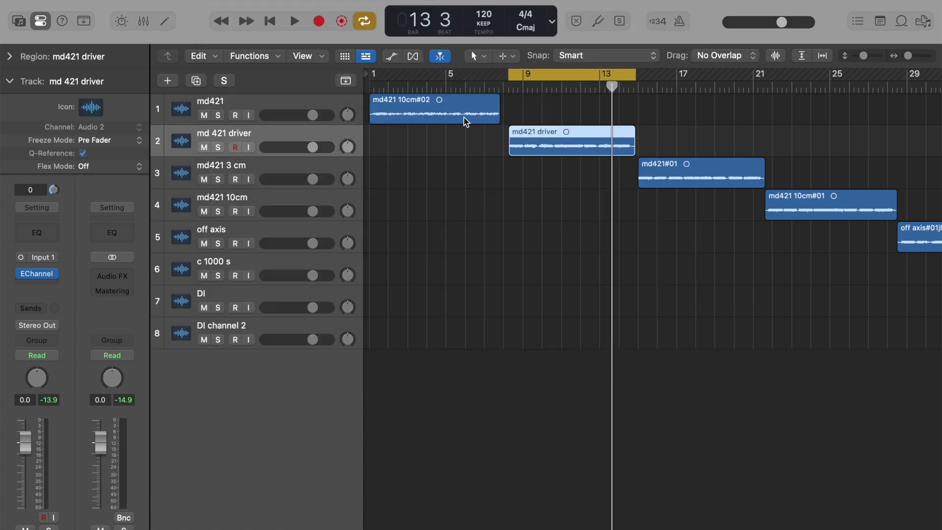
- Bounce the md421 driver region in place to a new track named "md421 with echannel", leaving the source, and select the bounced region
right_click(572, 146)
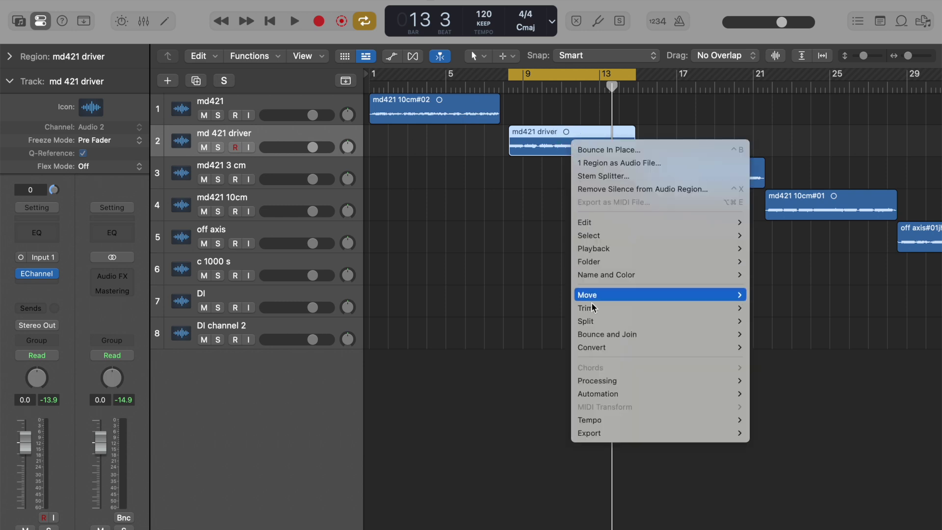
mouse_move(685, 334)
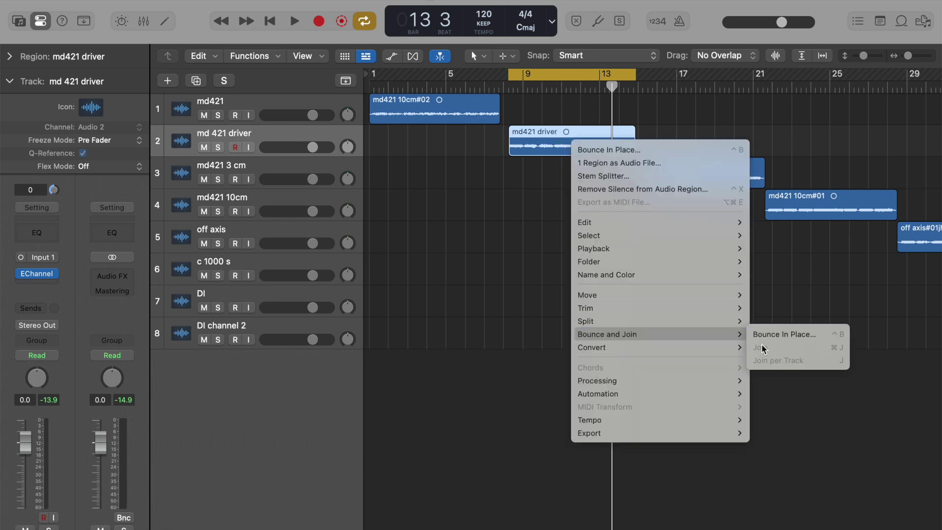
click(783, 333)
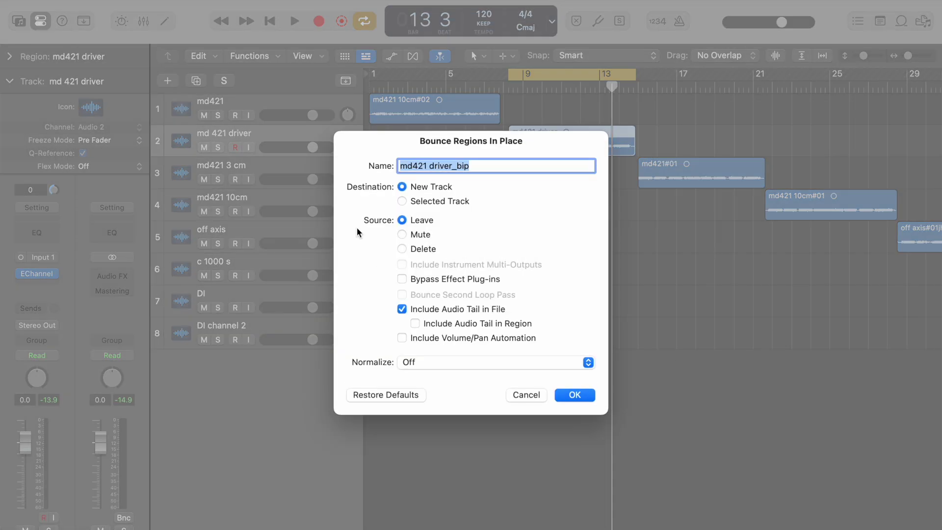
drag(483, 165, 430, 167)
text(with echannel)
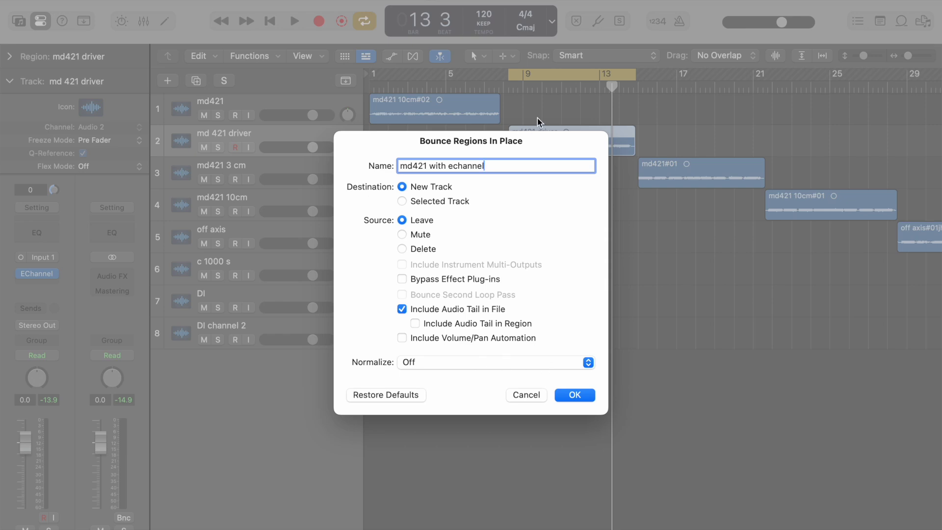
click(569, 395)
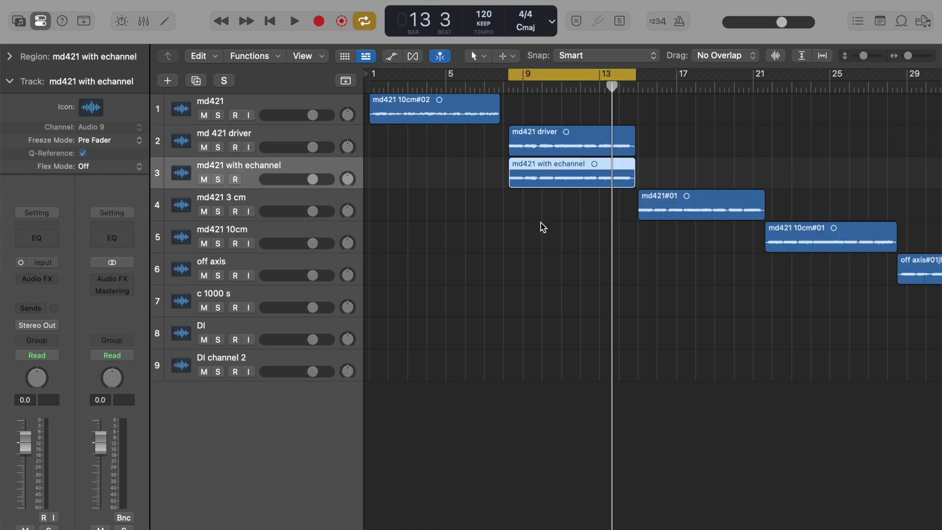
click(570, 148)
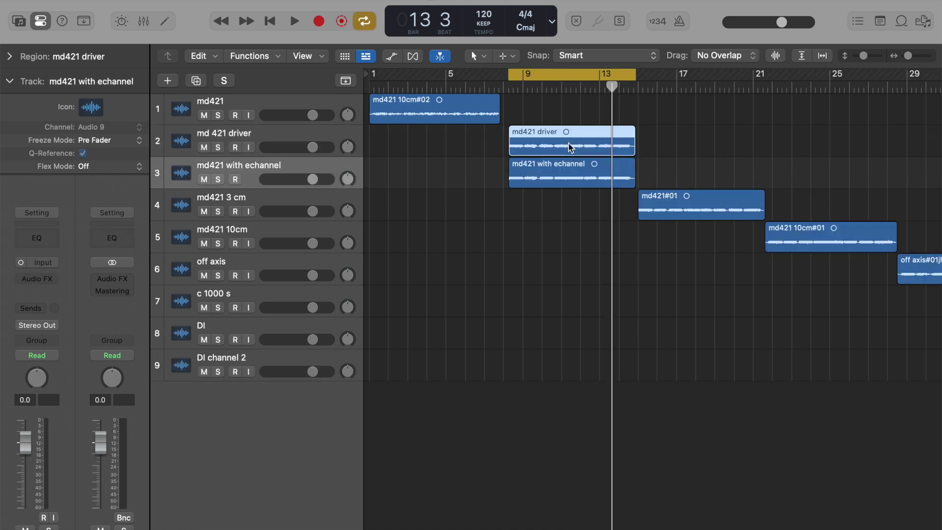
click(567, 177)
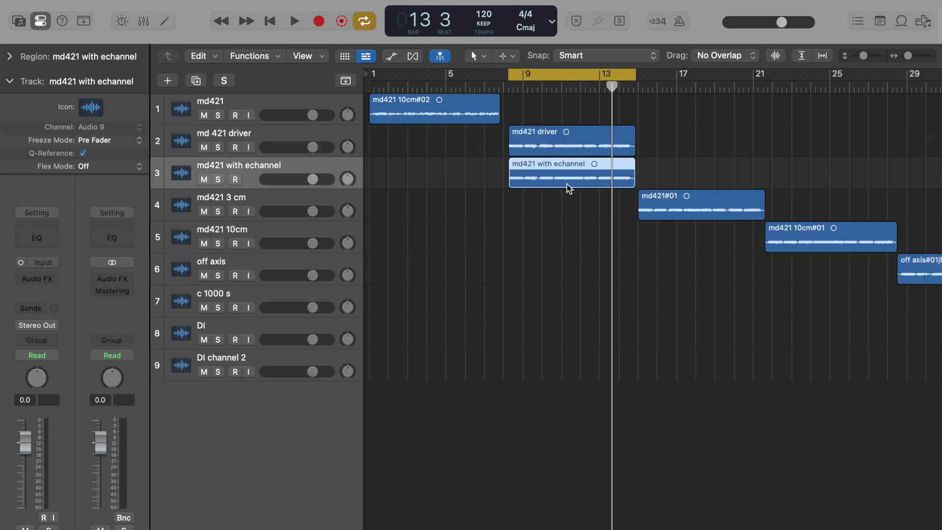